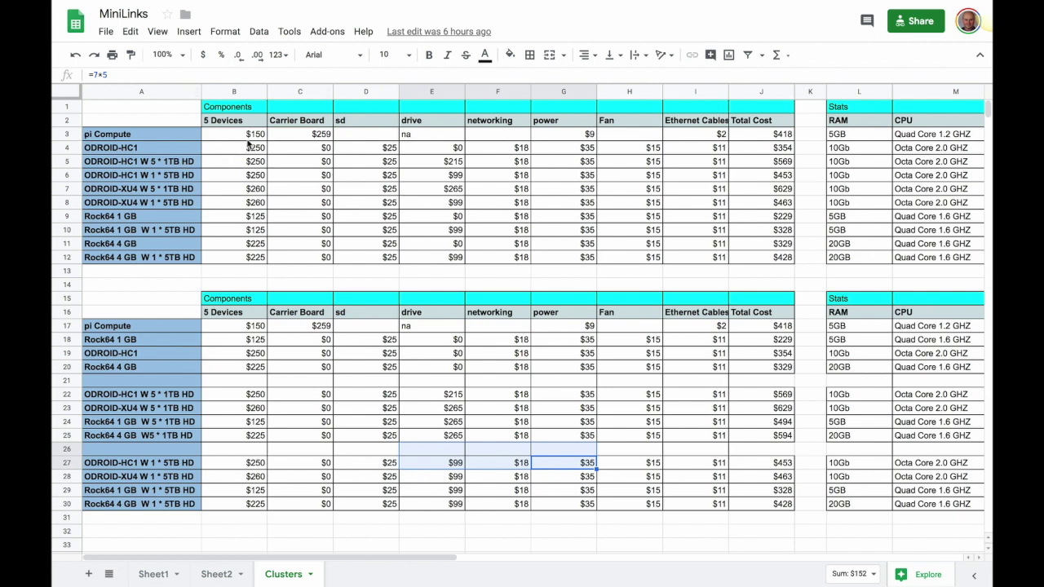
# Review the pi Compute cluster's component costs across row 3, from the 5 Devices formula through Ethernet Cables to Total Cost
pyautogui.doubleClick(246, 137)
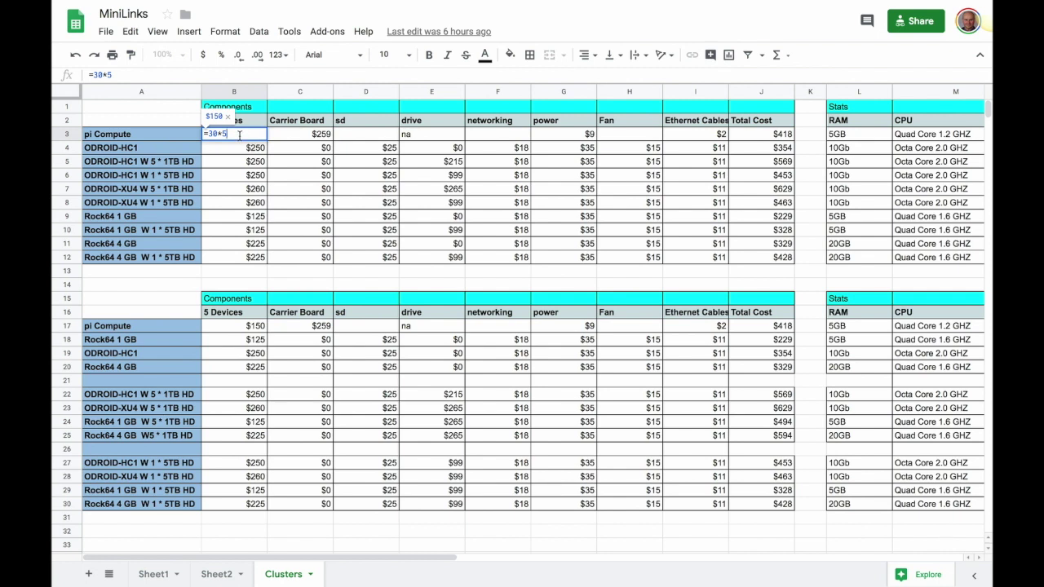
pyautogui.moveTo(242, 134); pyautogui.dragTo(194, 133)
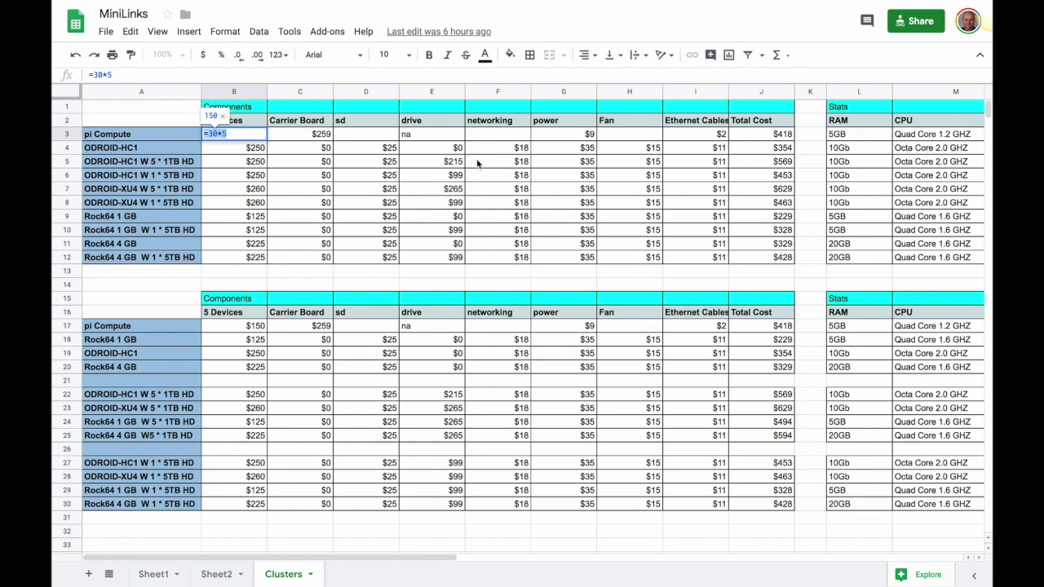
pyautogui.click(244, 136)
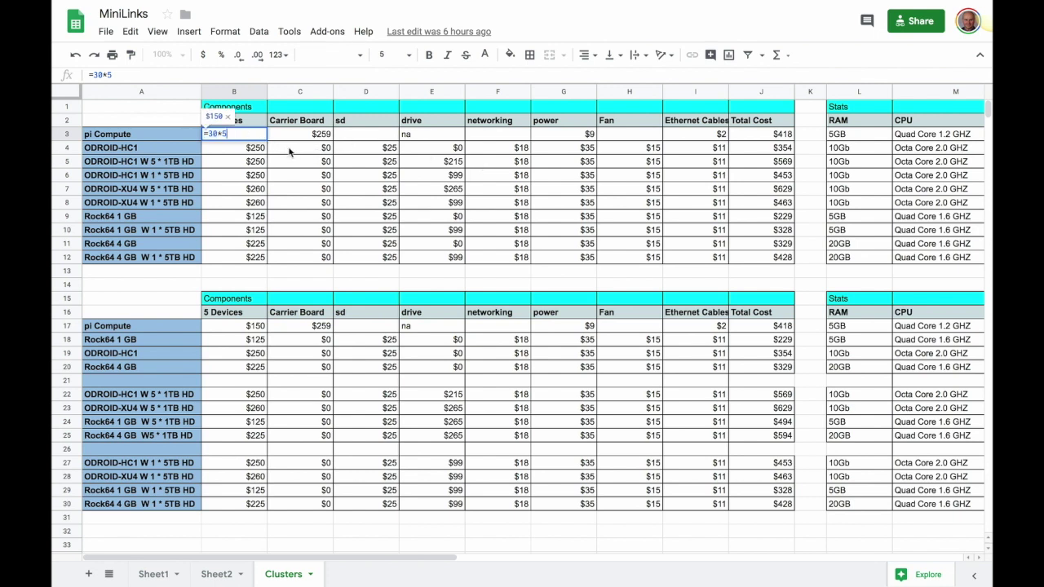
pyautogui.doubleClick(295, 137)
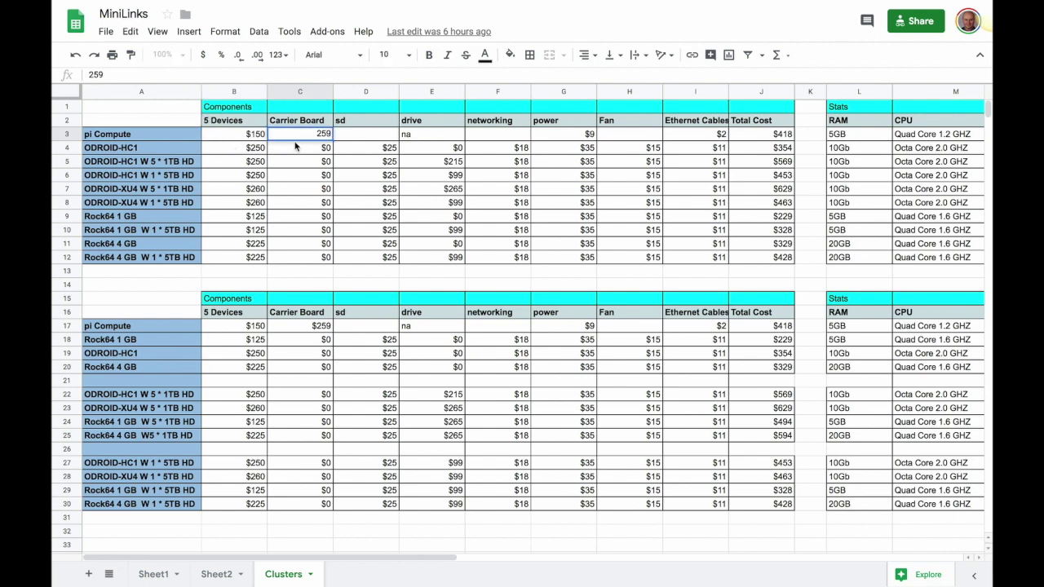
pyautogui.click(375, 139)
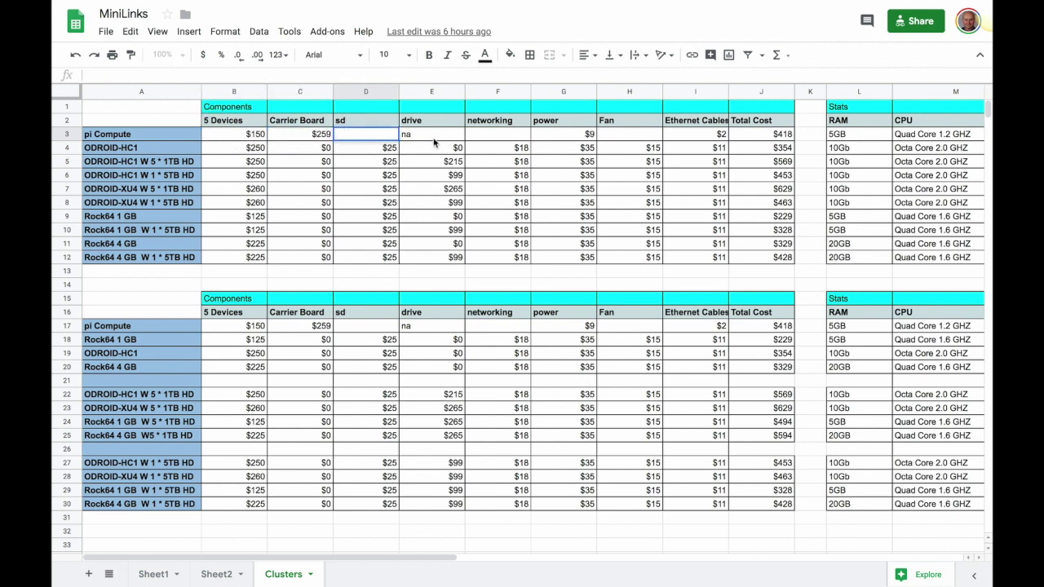
pyautogui.doubleClick(433, 137)
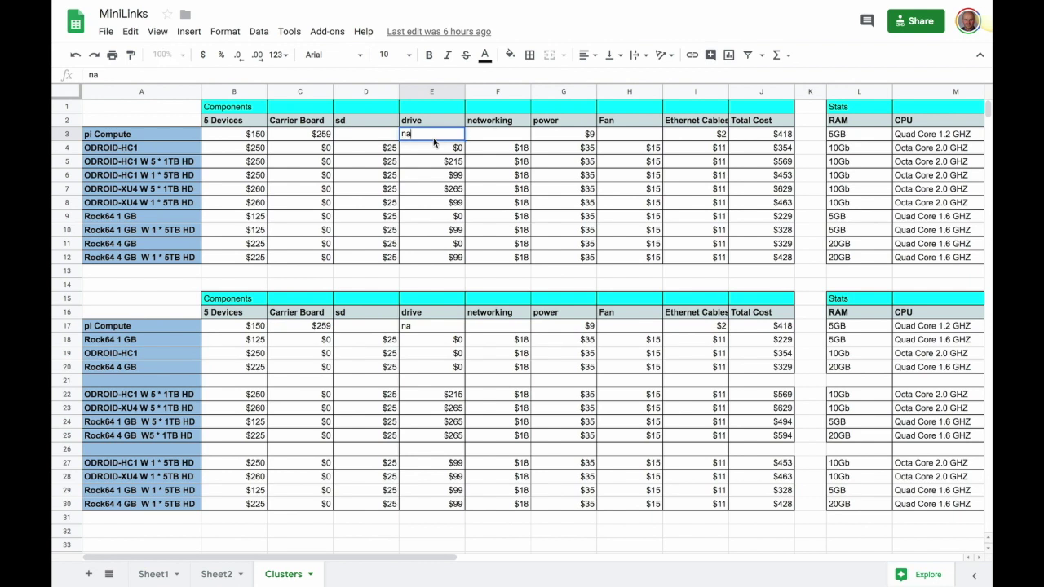
pyautogui.click(493, 138)
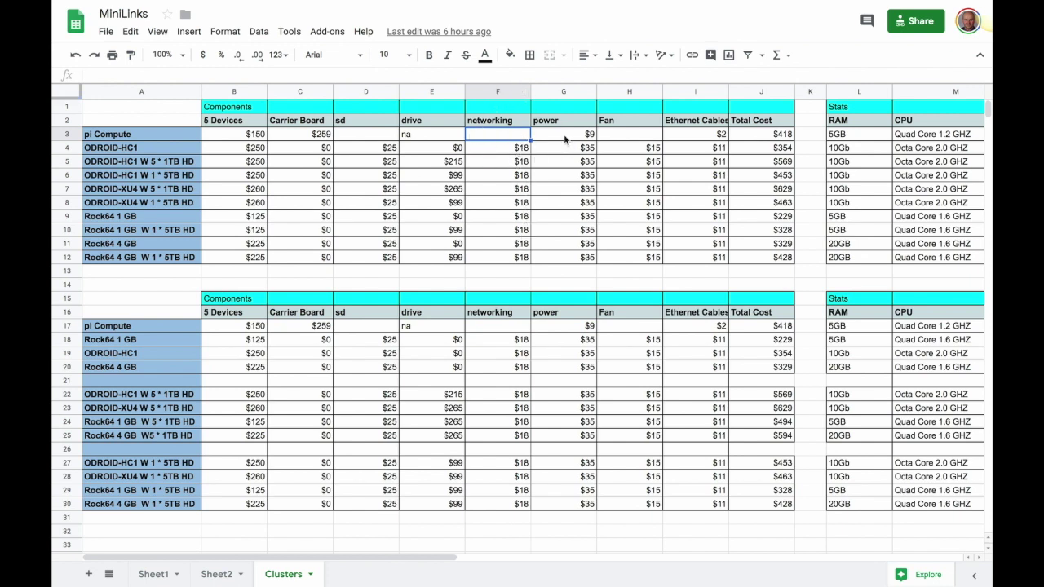
pyautogui.click(647, 137)
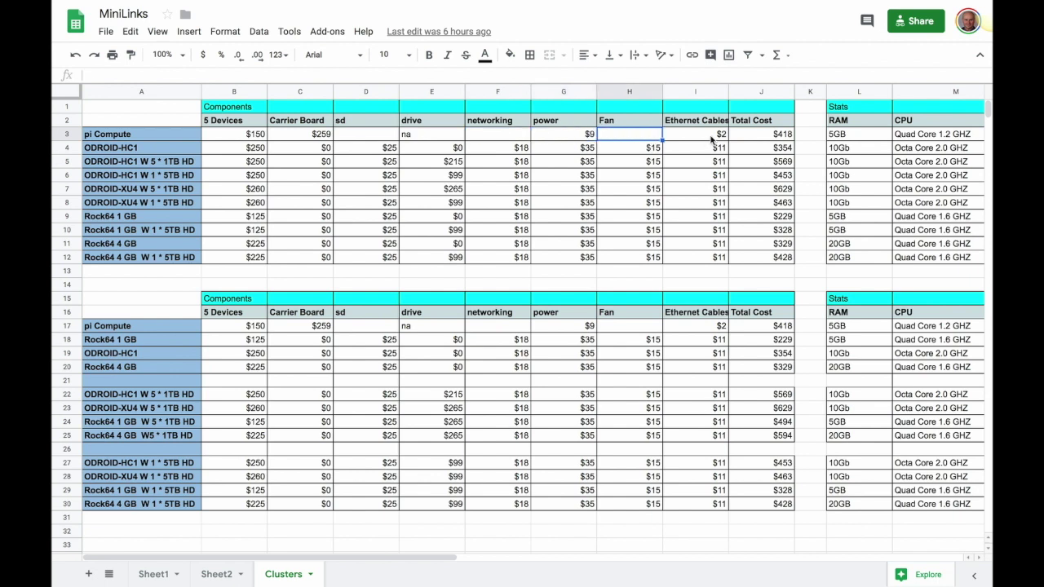
pyautogui.click(688, 137)
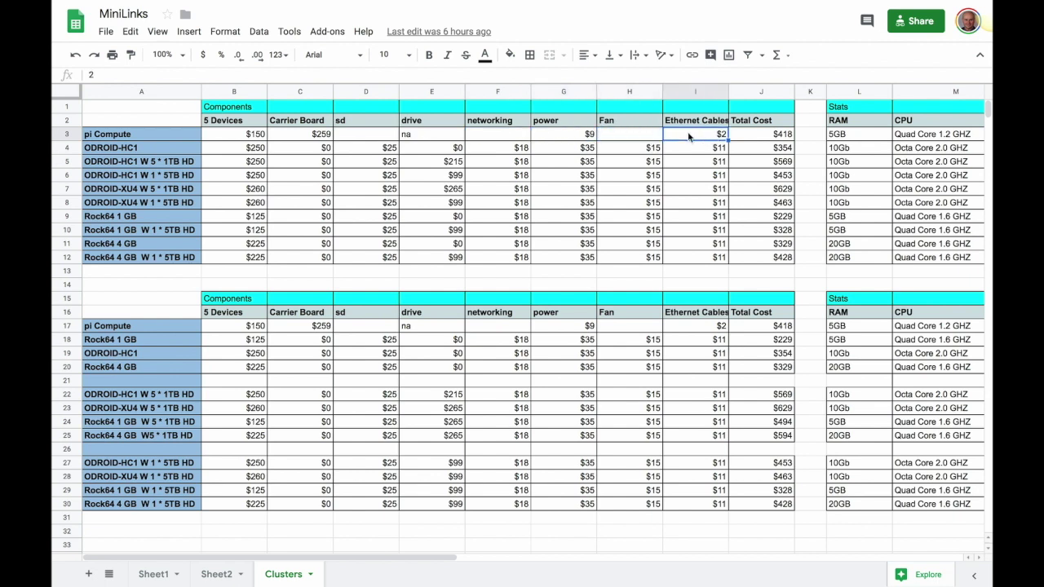
pyautogui.click(756, 138)
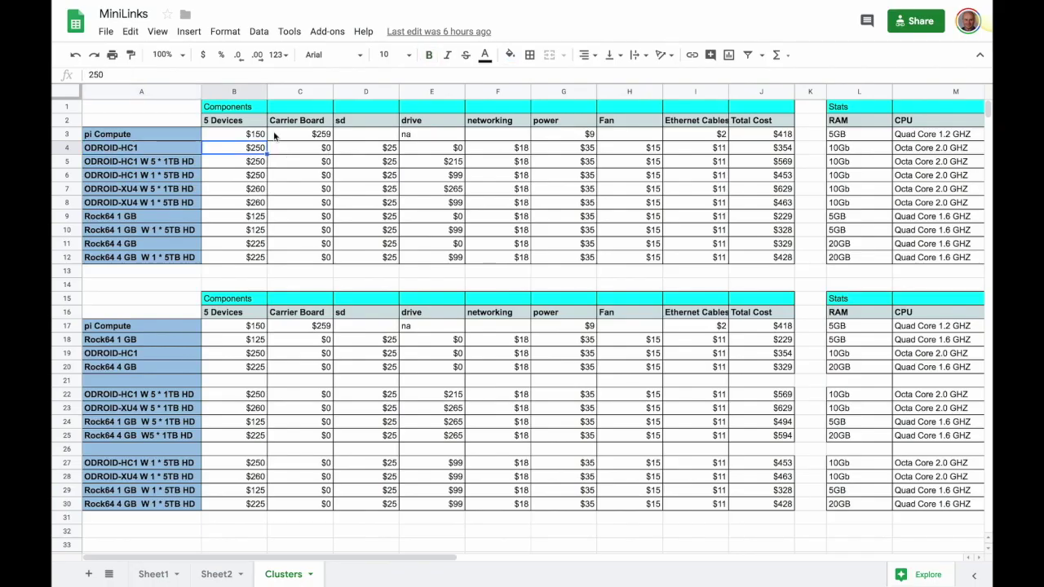
# Review the ODROID-HC1 cluster's costs in row 4, from Carrier Board through Ethernet Cables to Total Cost
pyautogui.click(324, 154)
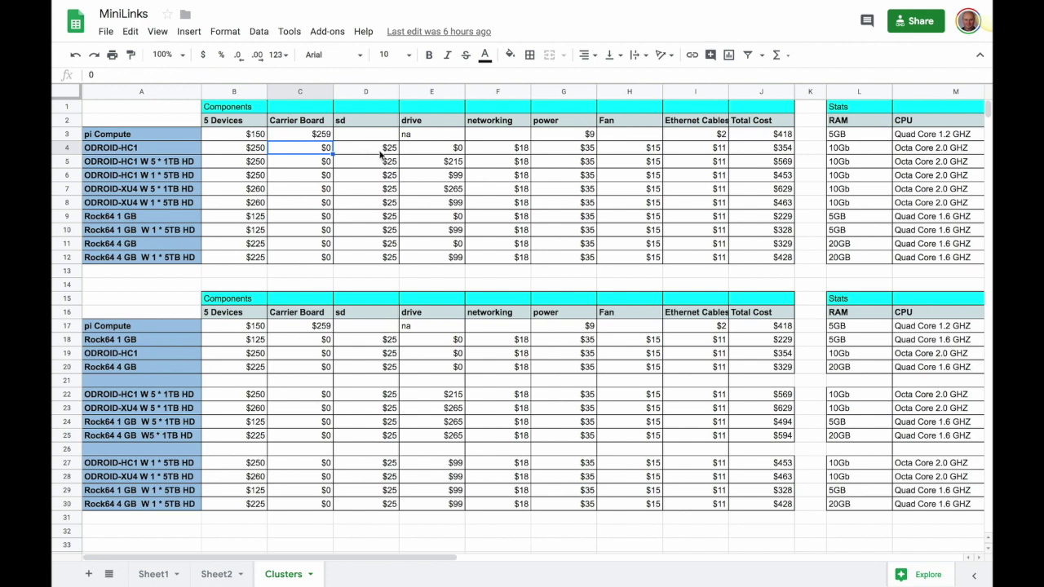
pyautogui.click(381, 155)
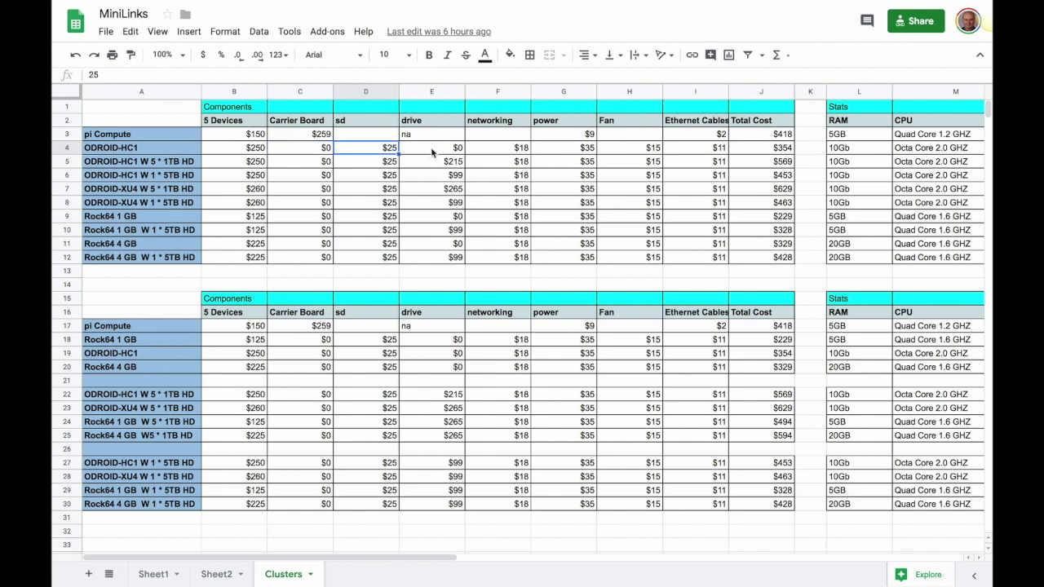
pyautogui.click(445, 153)
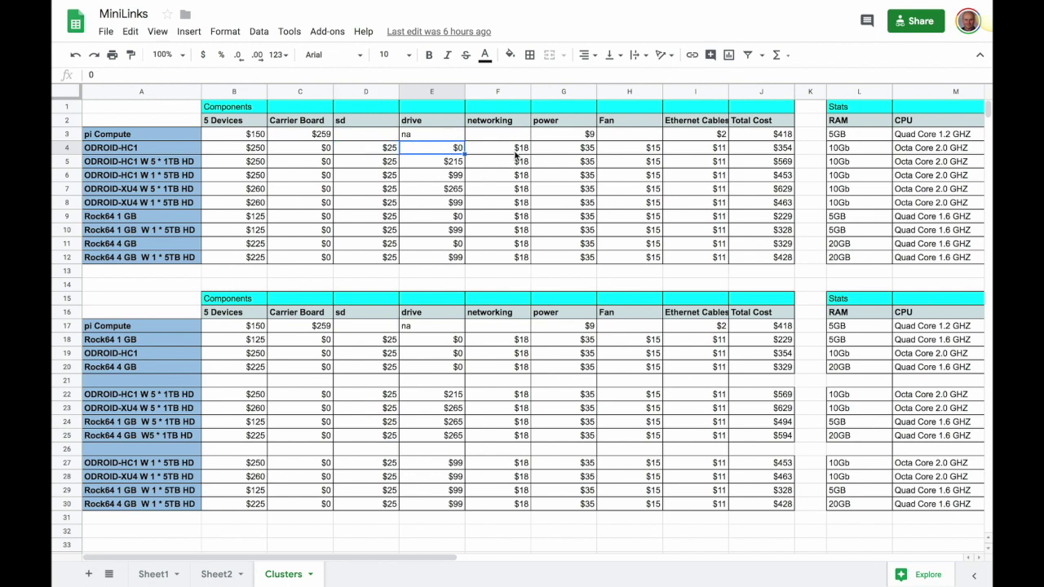
pyautogui.click(515, 151)
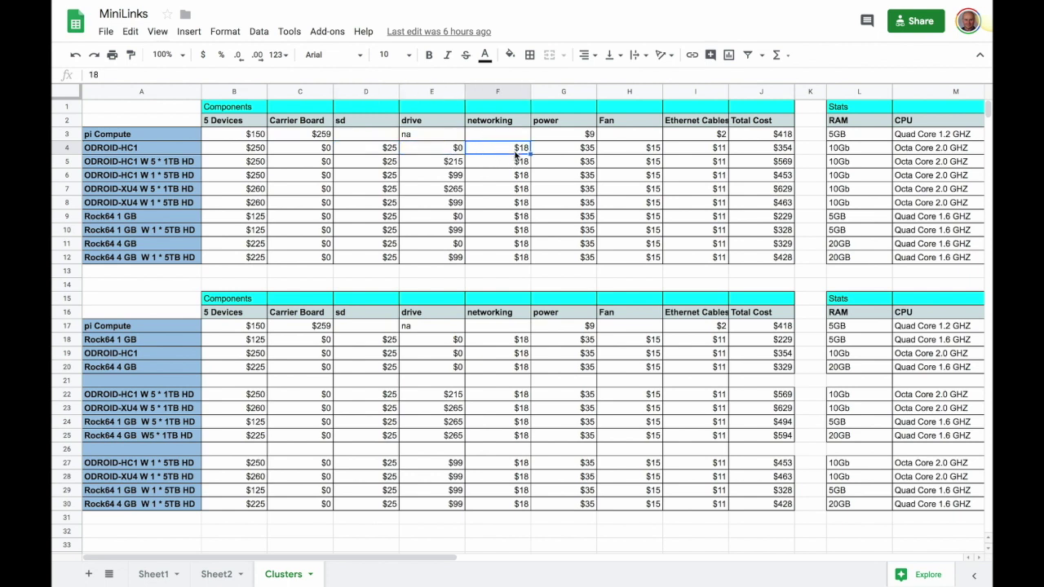
pyautogui.click(588, 152)
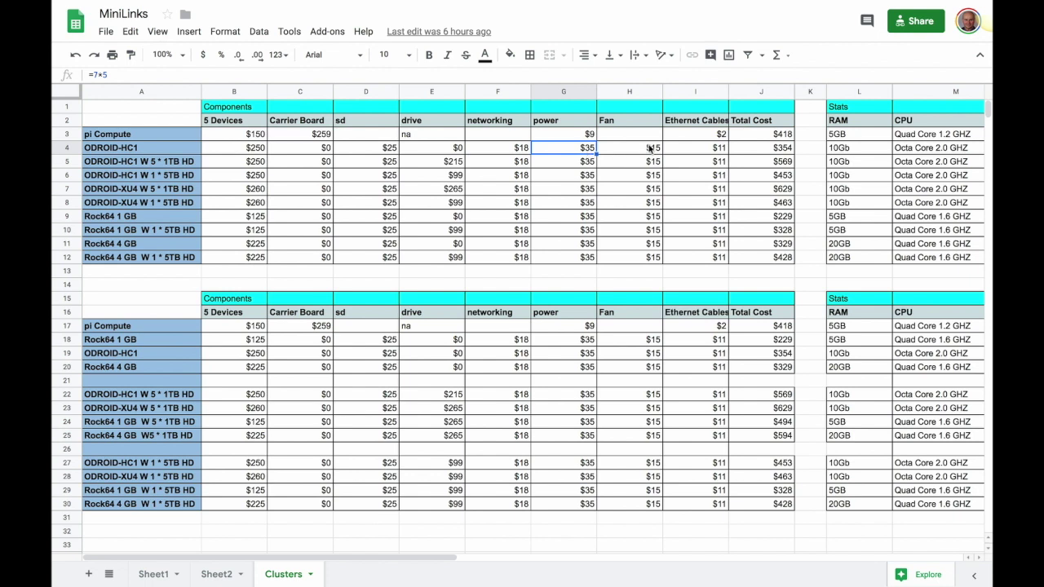
pyautogui.click(650, 147)
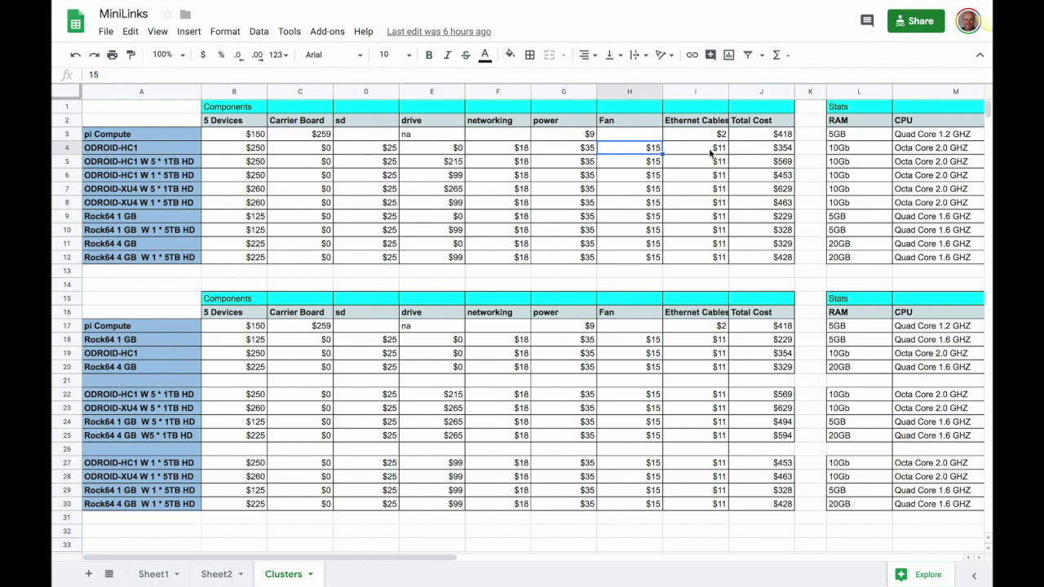
pyautogui.click(713, 152)
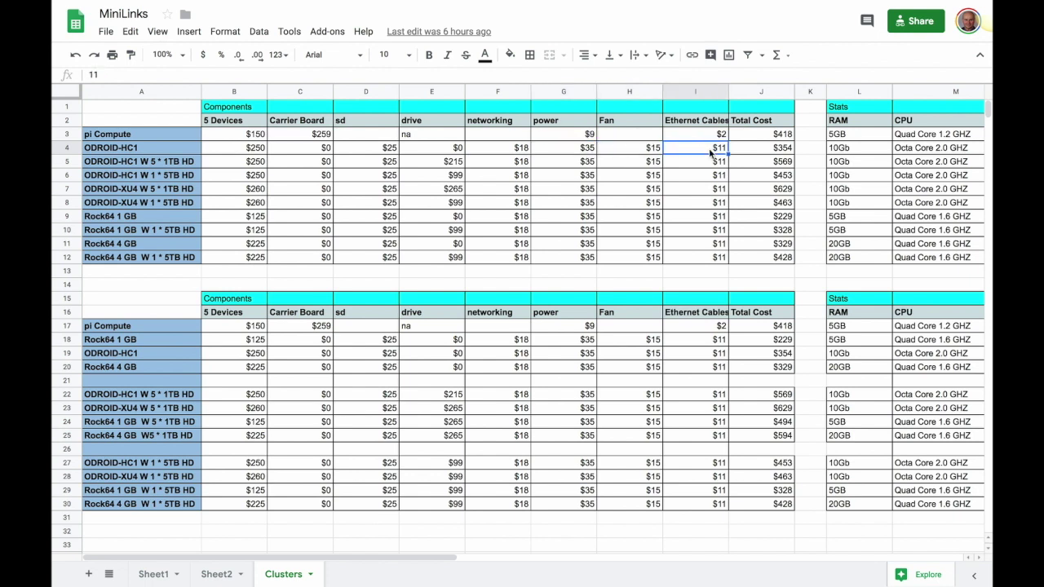
pyautogui.click(785, 153)
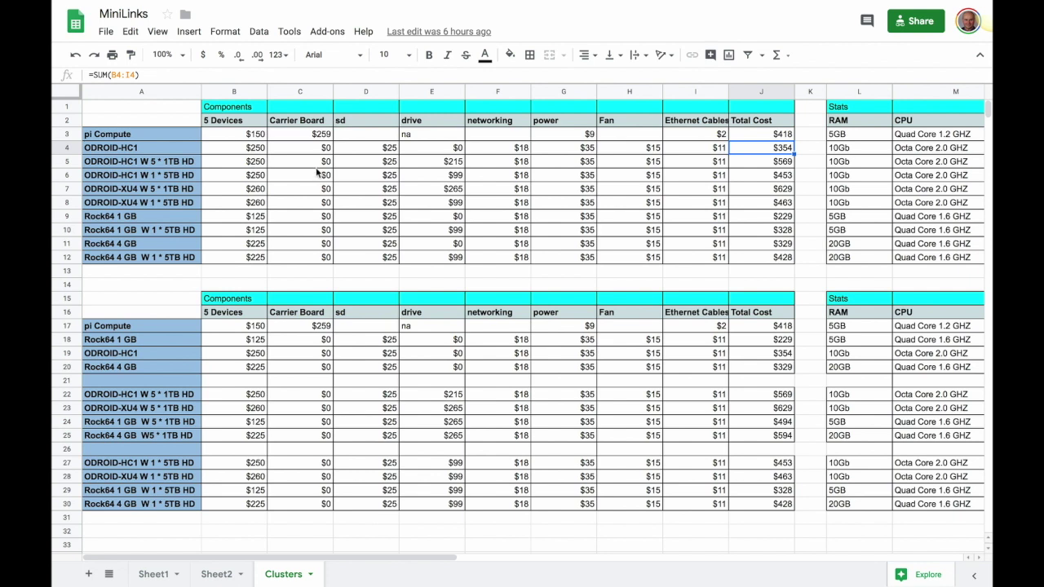
# Compare the drive costs and total costs of the ODROID-HC1 clusters with 5 * 1TB and 1 * 5TB drives in rows 5 and 6
pyautogui.doubleClick(460, 163)
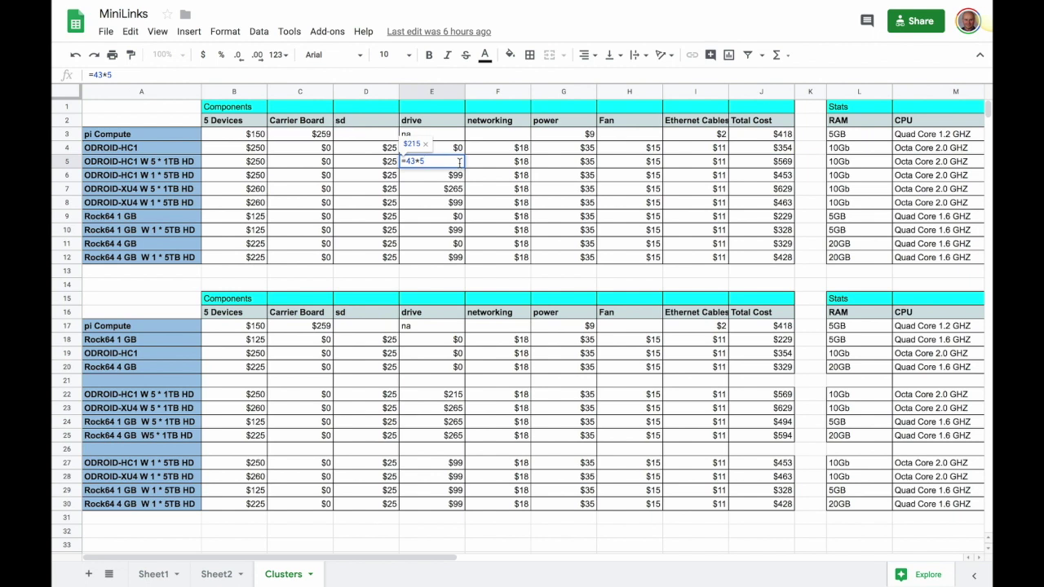
pyautogui.click(506, 167)
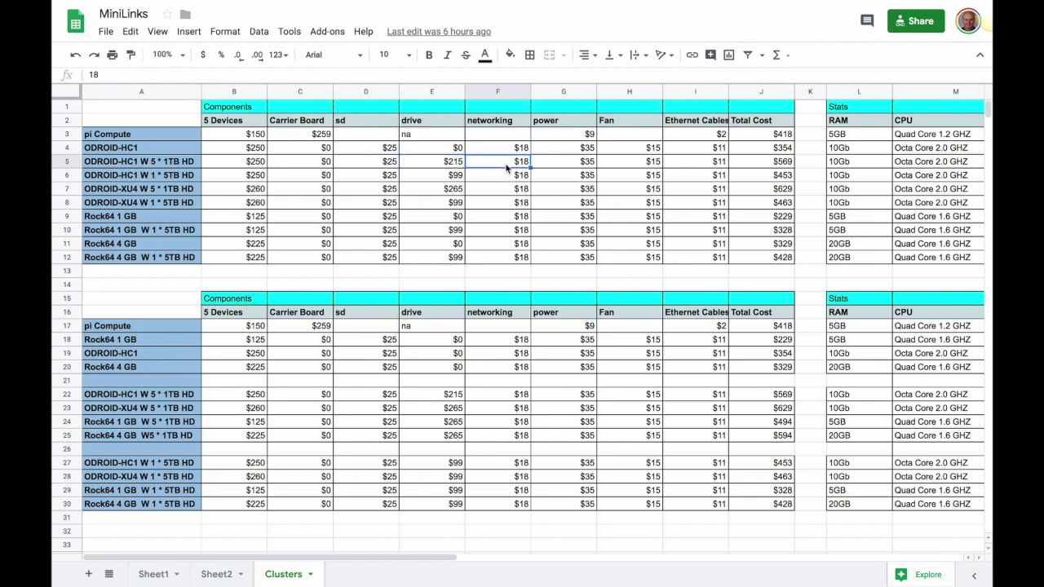
pyautogui.click(781, 164)
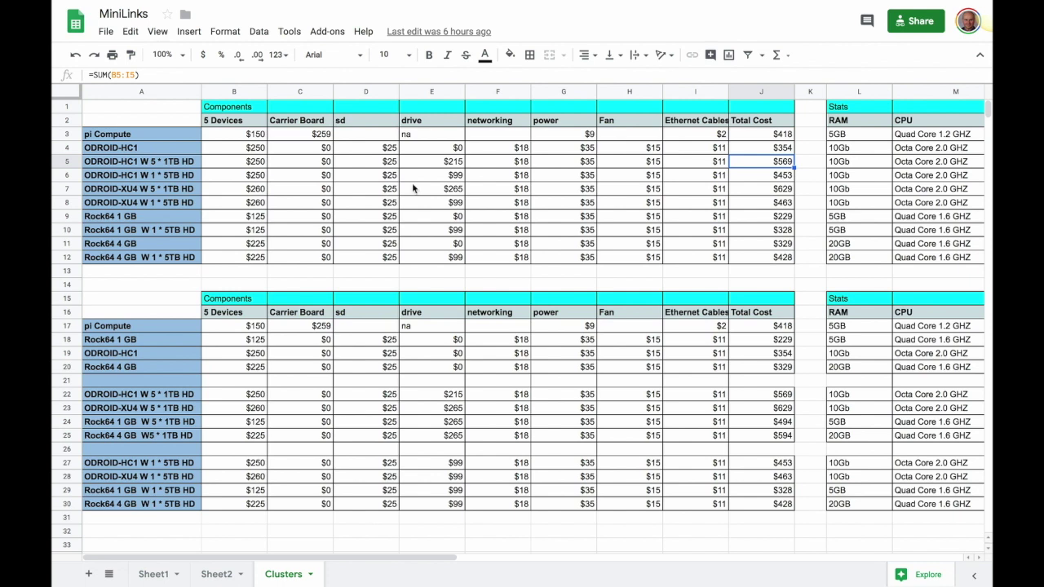
pyautogui.click(122, 177)
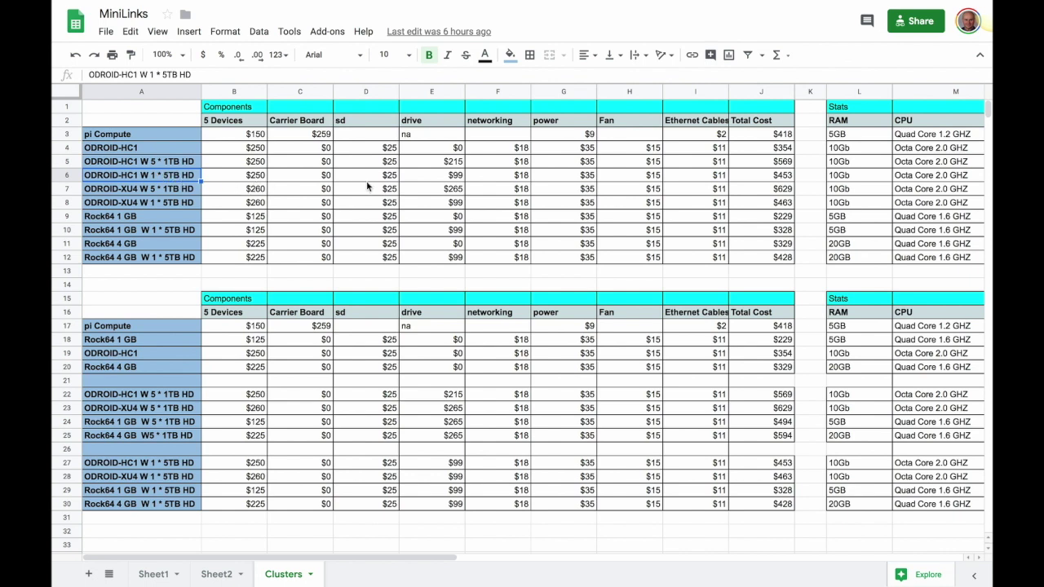
pyautogui.click(445, 163)
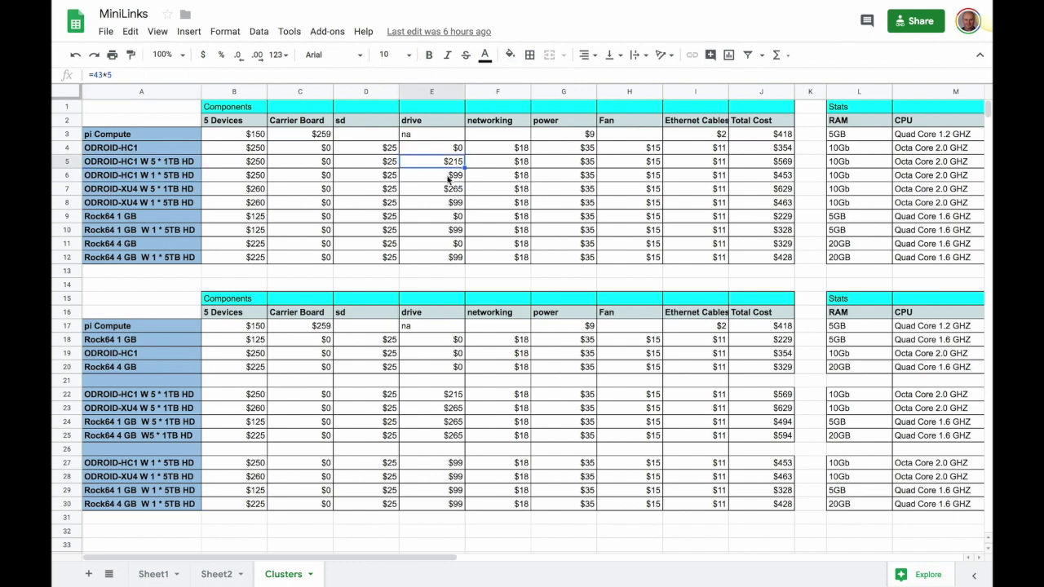
pyautogui.click(447, 179)
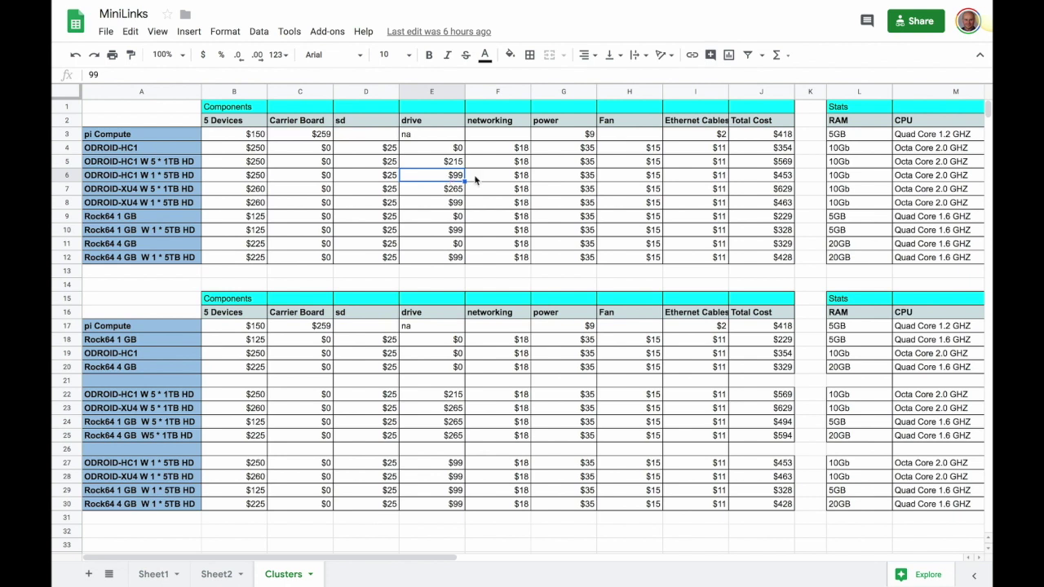
pyautogui.click(785, 165)
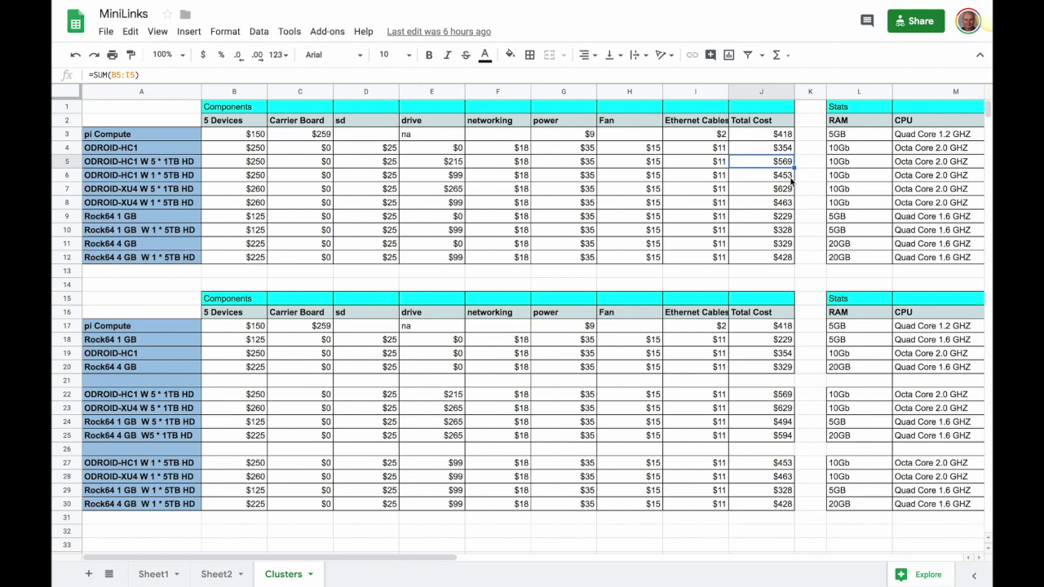
pyautogui.click(788, 177)
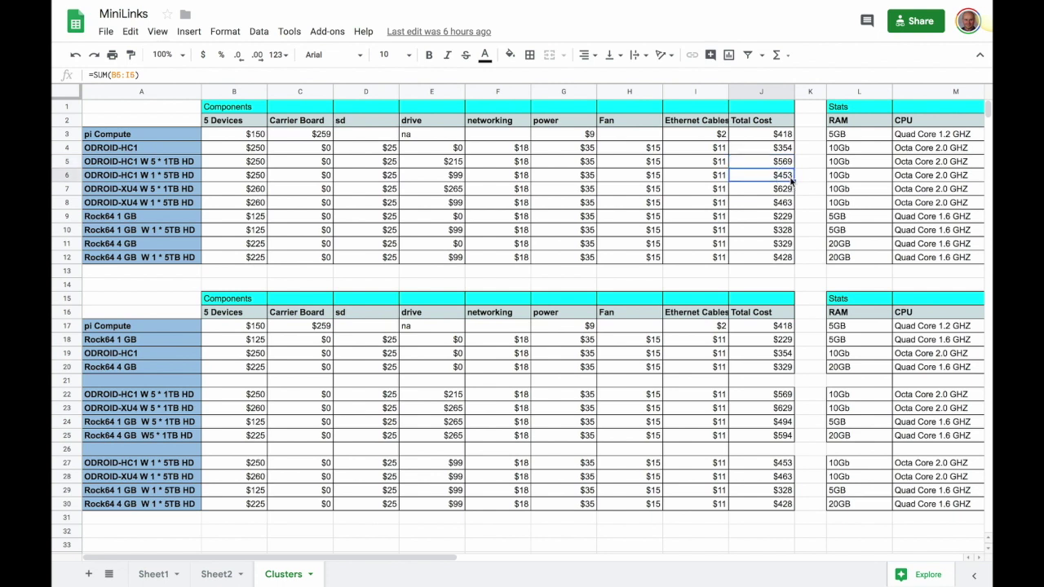
# Examine the ODROID-XU4 device cost in row 7 and compare the row 8 total cost with the Rock64 1 GB and pi Compute totals
pyautogui.click(258, 192)
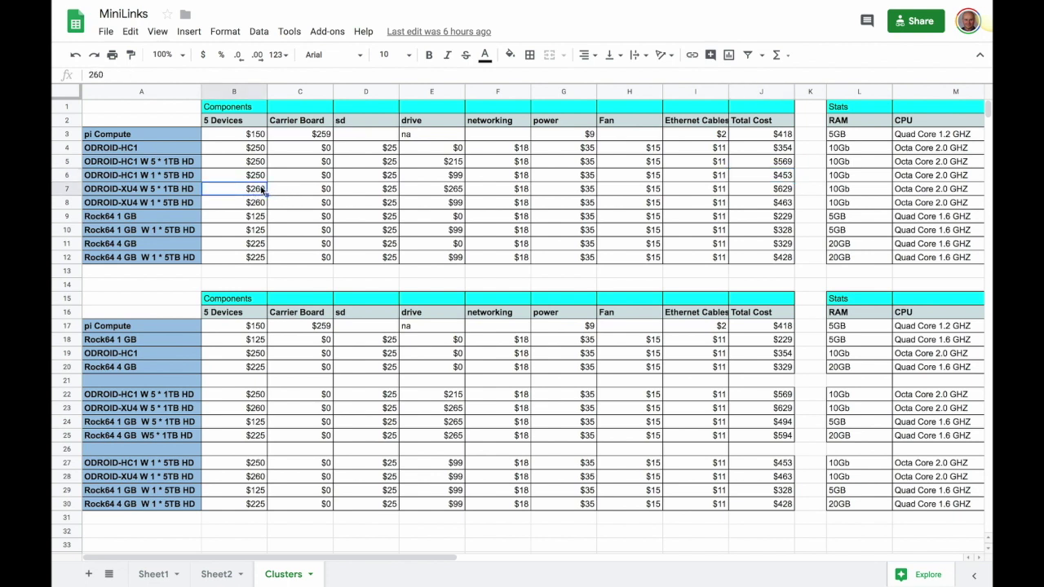
pyautogui.doubleClick(252, 191)
pyautogui.doubleClick(780, 203)
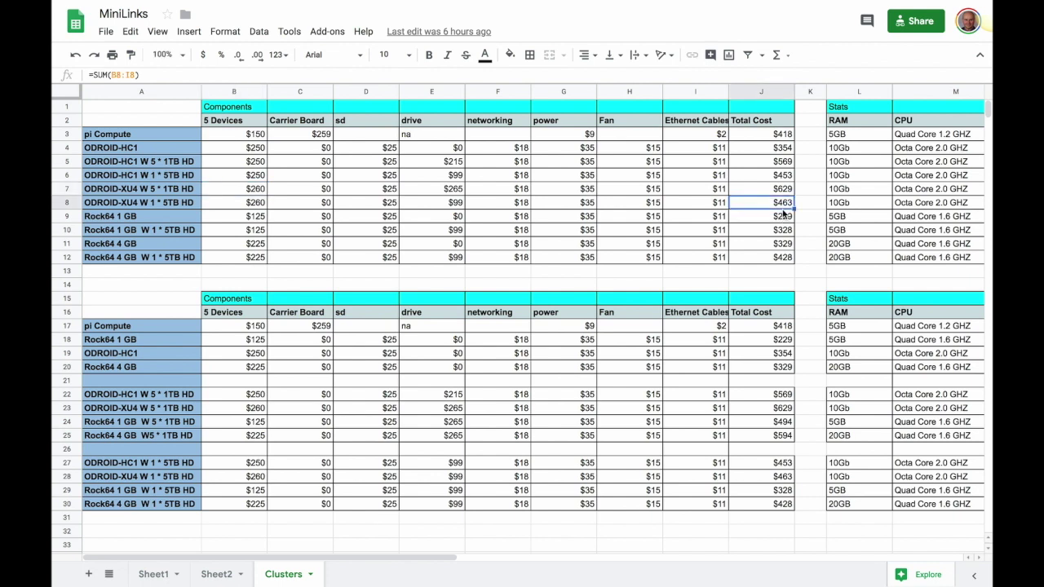
pyautogui.click(759, 217)
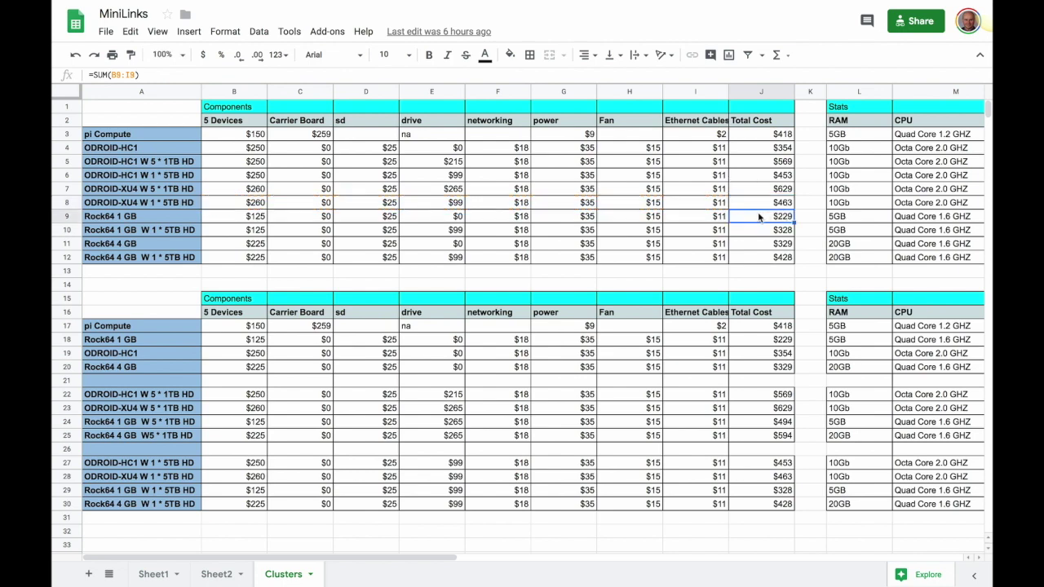
pyautogui.click(776, 203)
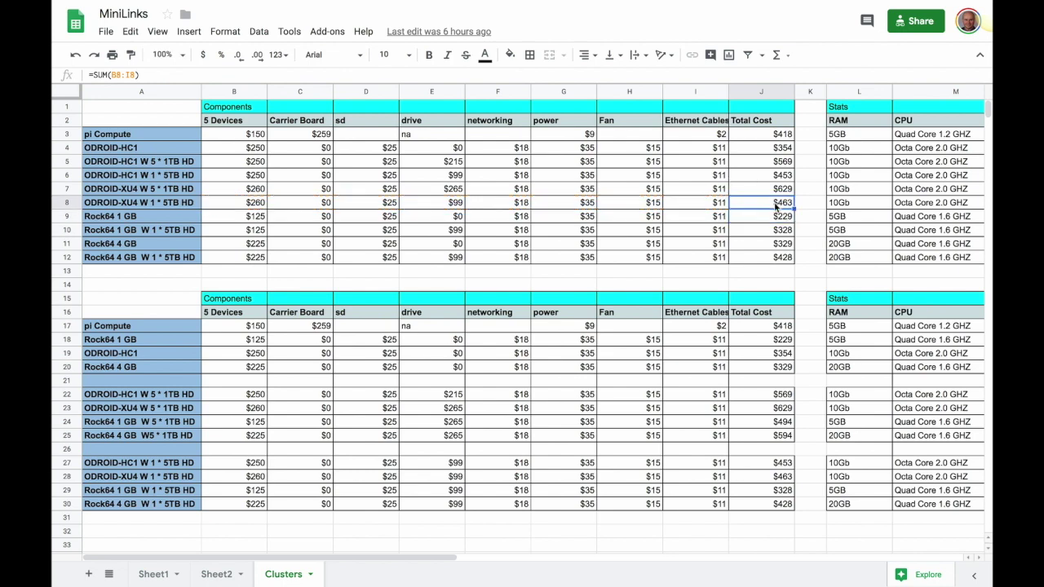
pyautogui.click(768, 136)
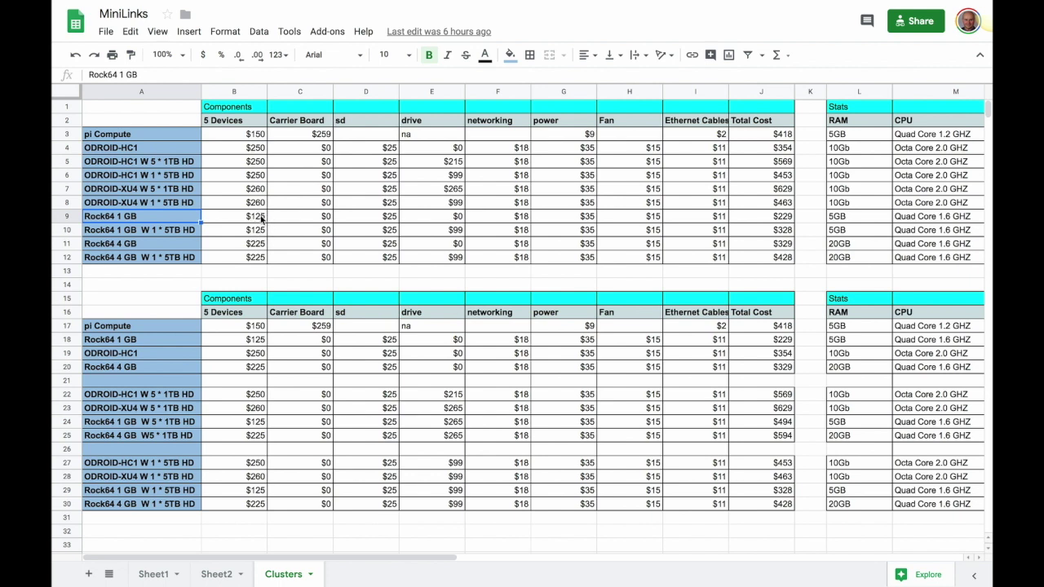
# Compare the two Rock64 1 GB clusters' total costs in rows 9 and 10 with pi Compute's, and examine the Rock64 4 GB drive cost
pyautogui.click(459, 220)
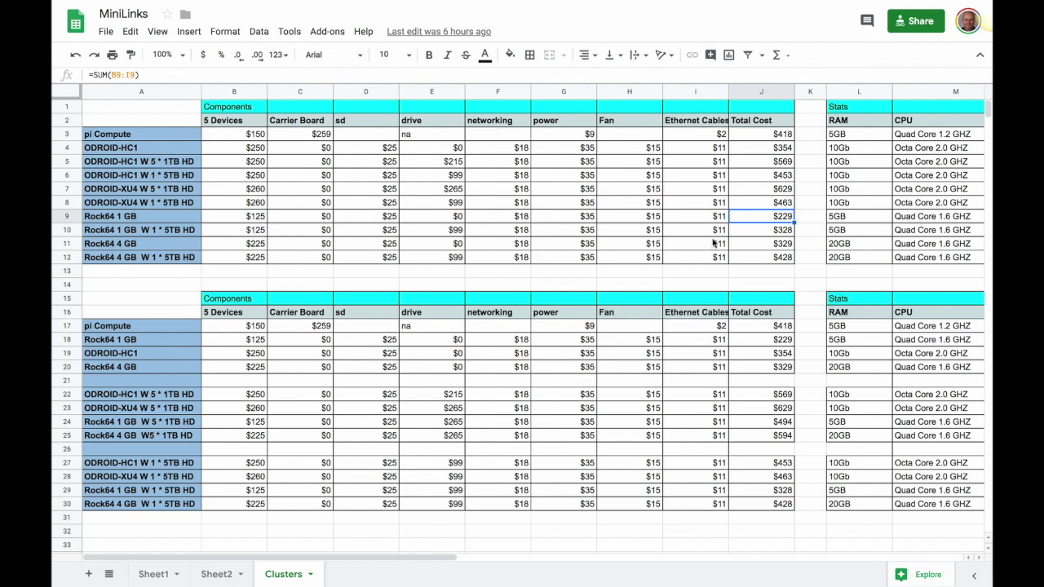
pyautogui.click(767, 235)
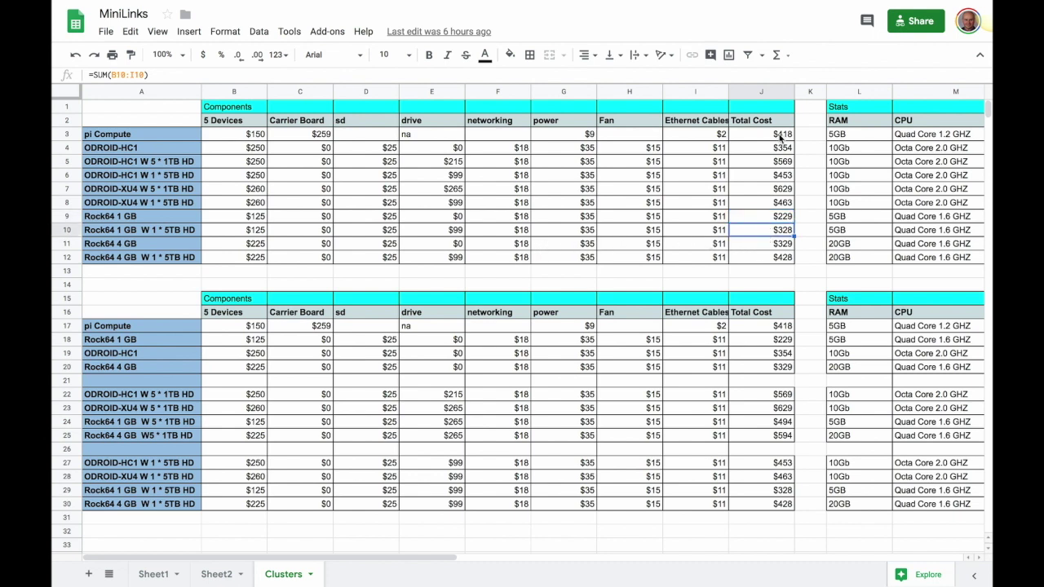
pyautogui.click(779, 137)
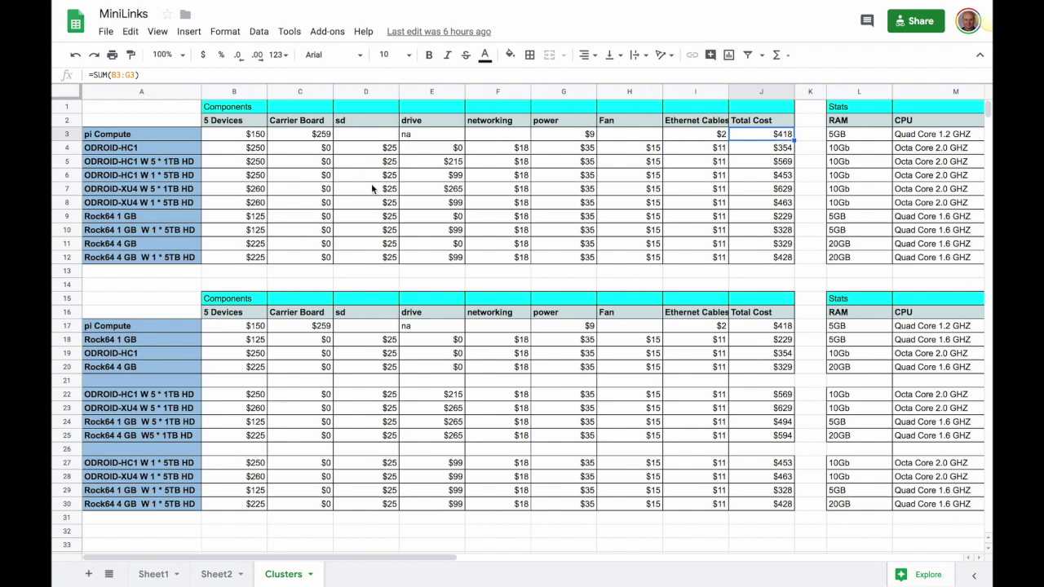
pyautogui.click(117, 248)
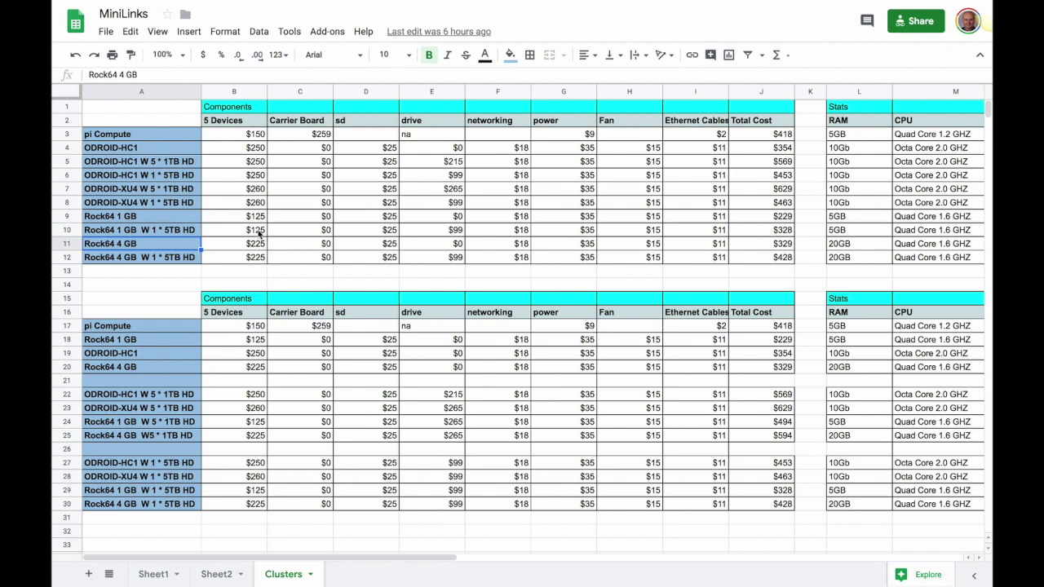
pyautogui.click(458, 246)
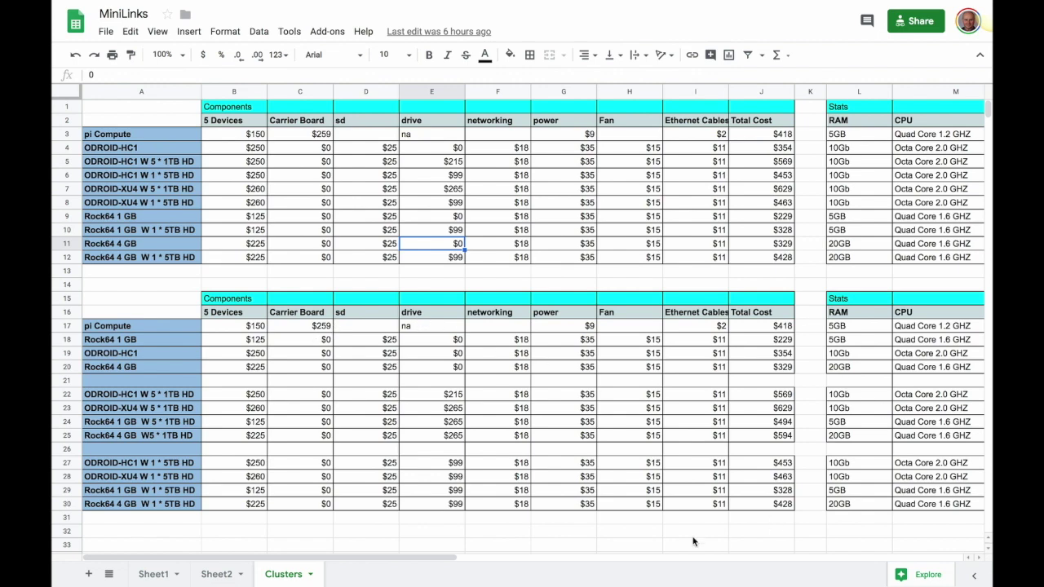
# Look over the Stats columns from CPU to Total Cost for all clusters, and return to the Components section
pyautogui.click(400, 560)
pyautogui.moveTo(400, 559); pyautogui.dragTo(758, 565)
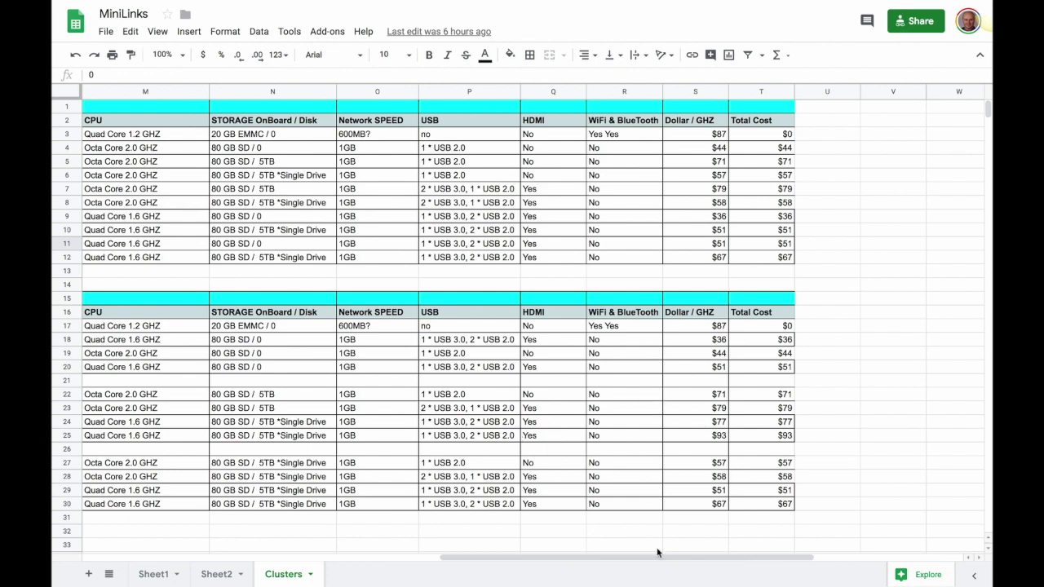
pyautogui.moveTo(625, 559); pyautogui.dragTo(96, 513)
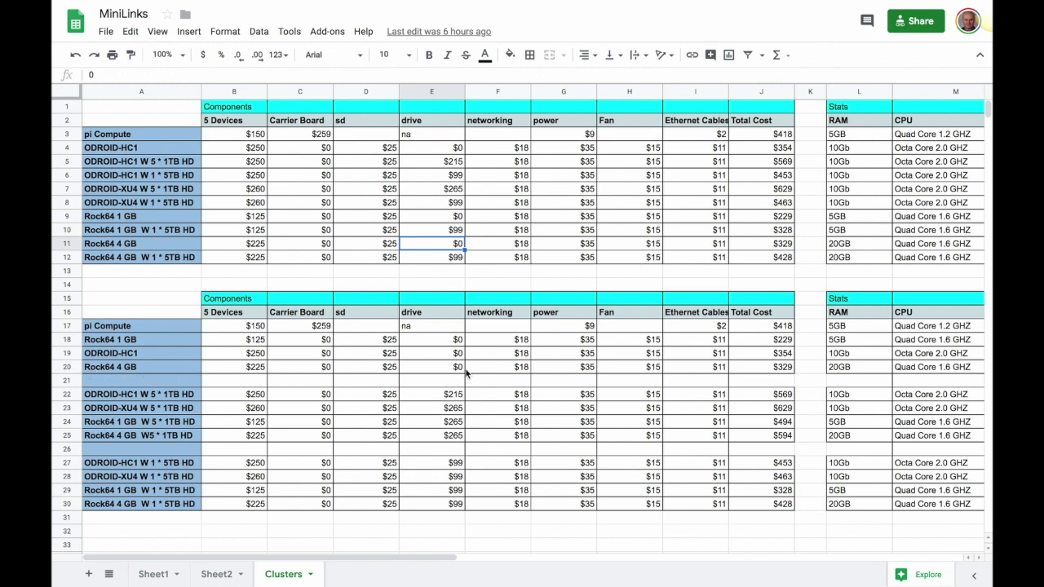
# Compare the total costs of the pi Compute, ODROID-HC1 and Rock64 4 GB clusters without drives in rows 17 to 20
pyautogui.click(783, 329)
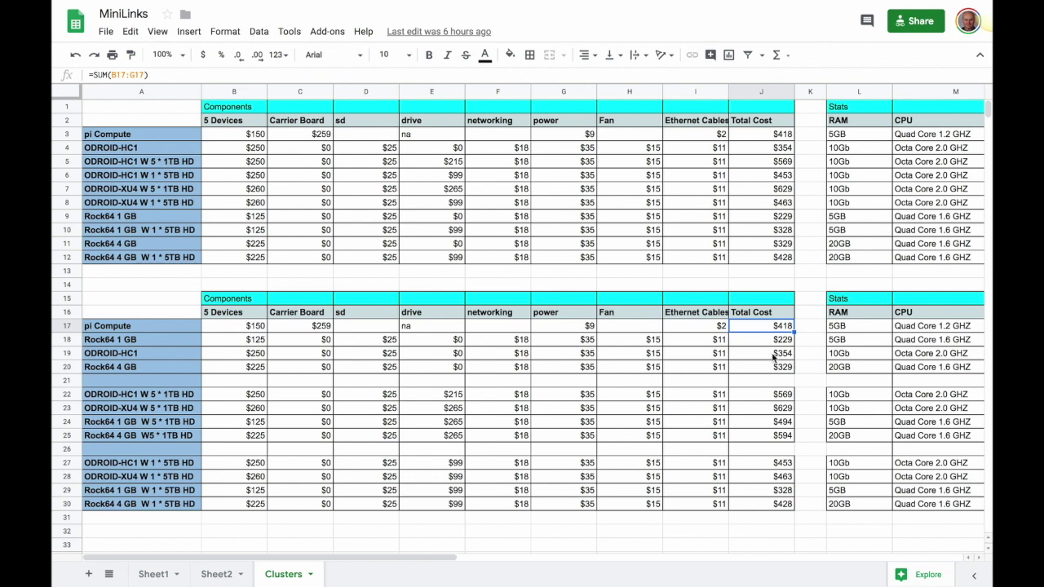
pyautogui.click(773, 357)
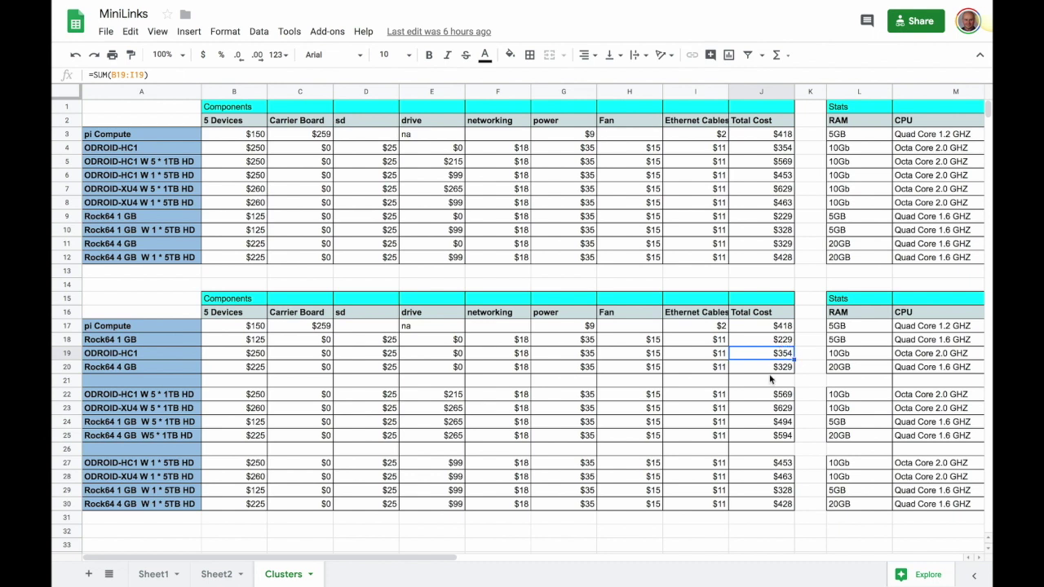
pyautogui.click(781, 369)
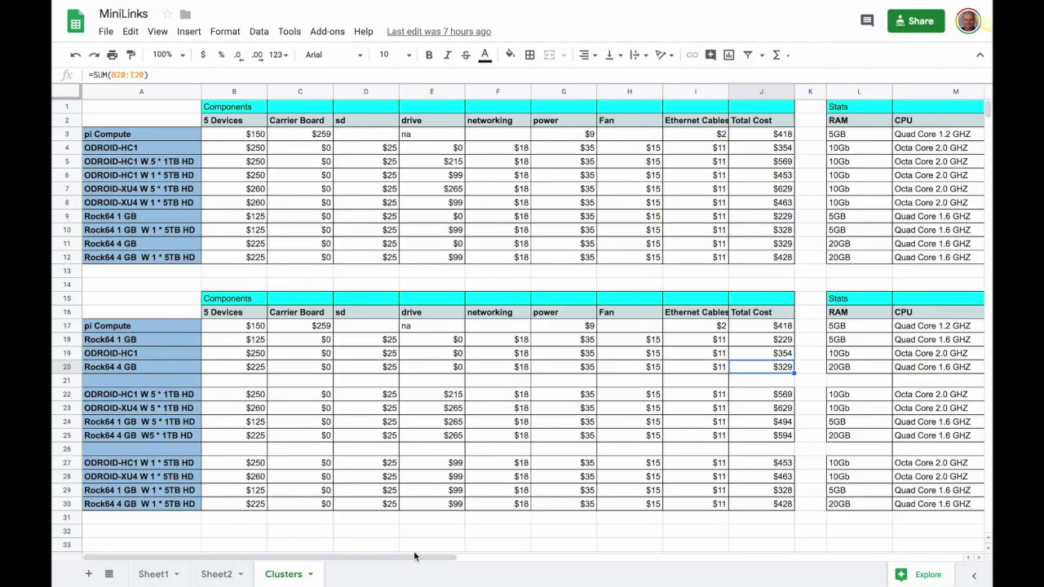
# Remove the redundant Total Cost column beside Dollar / GHZ in the Stats section
pyautogui.moveTo(60, 326); pyautogui.dragTo(57, 365)
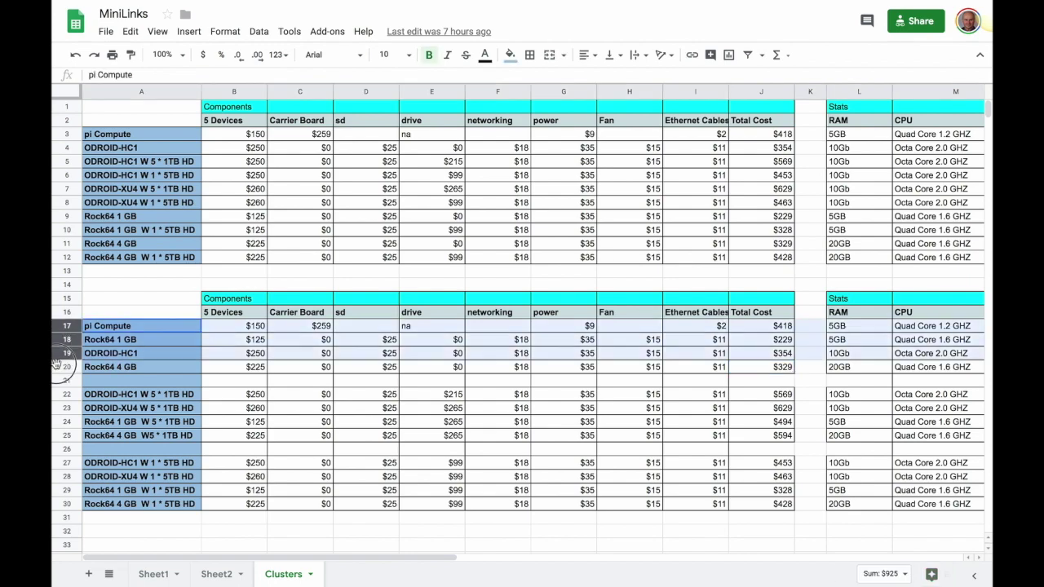
pyautogui.moveTo(400, 559); pyautogui.dragTo(78, 520)
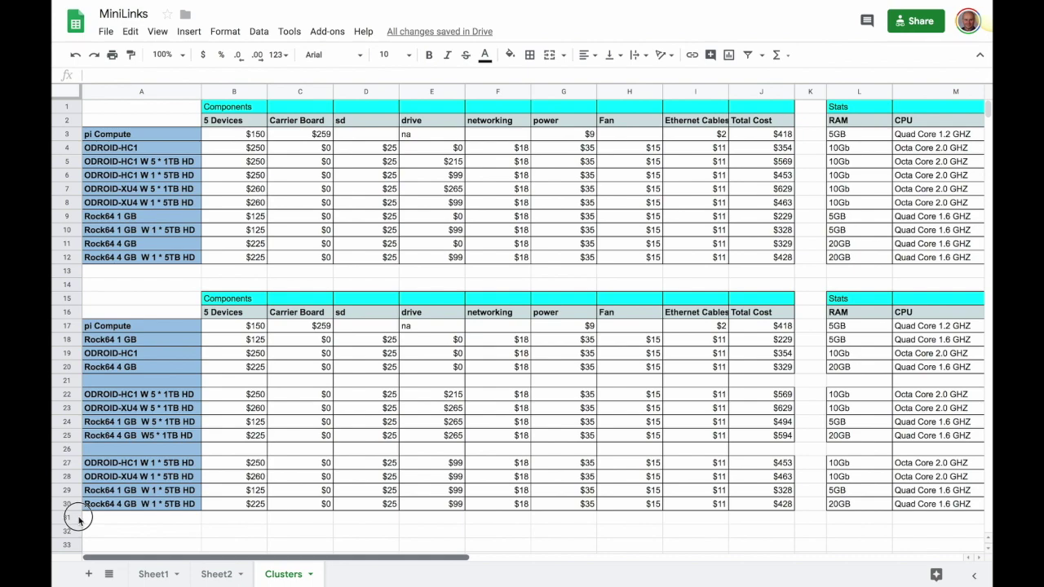
# Review pi Compute's storage, network speed, USB, HDMI and WiFi & BlueTooth stats in row 17, and the ODROID-HC1 Dollar / GHZ formula in row 19
pyautogui.moveTo(102, 558); pyautogui.dragTo(412, 562)
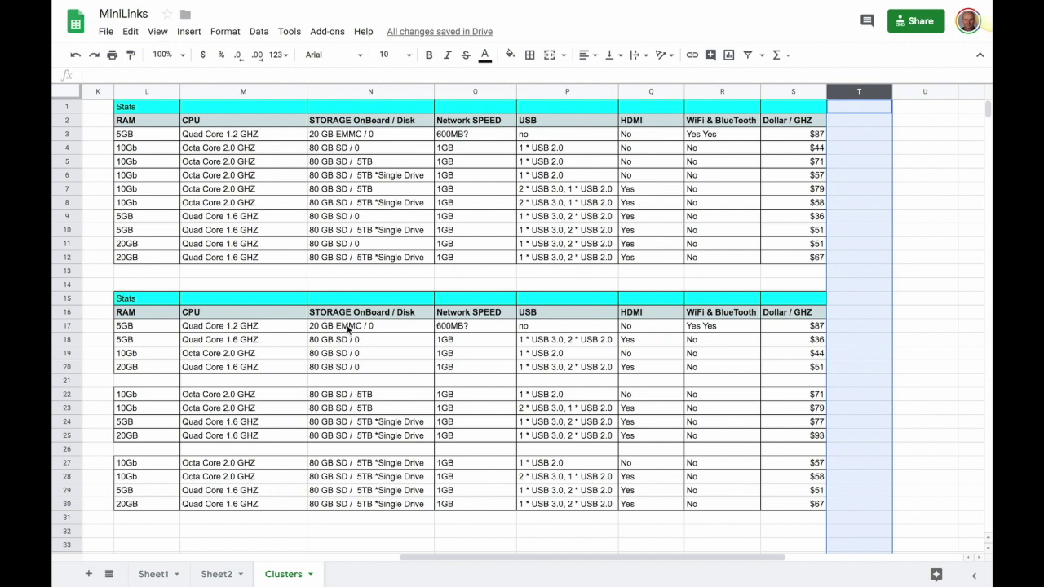
pyautogui.click(353, 329)
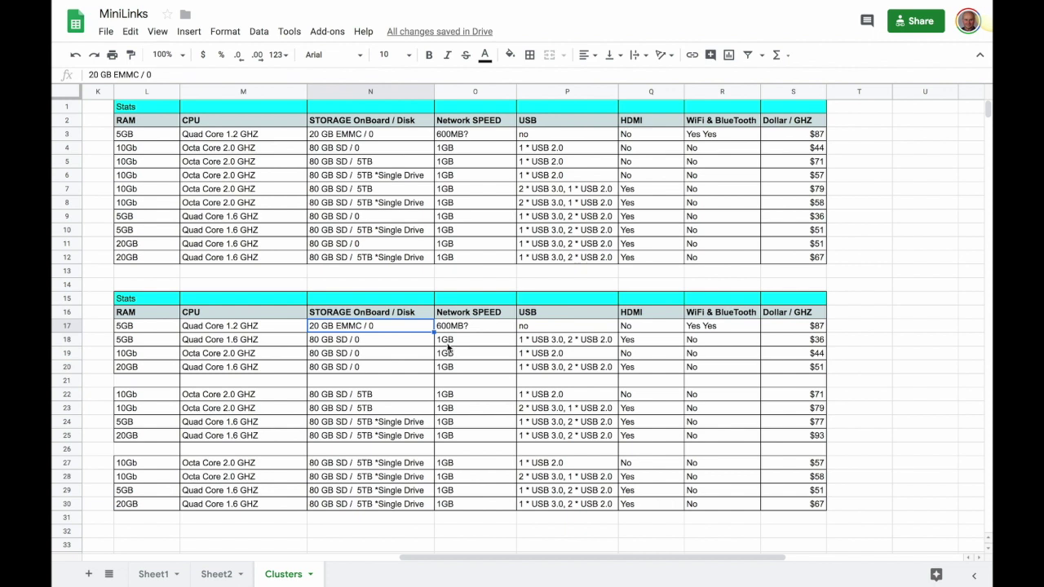
pyautogui.click(486, 328)
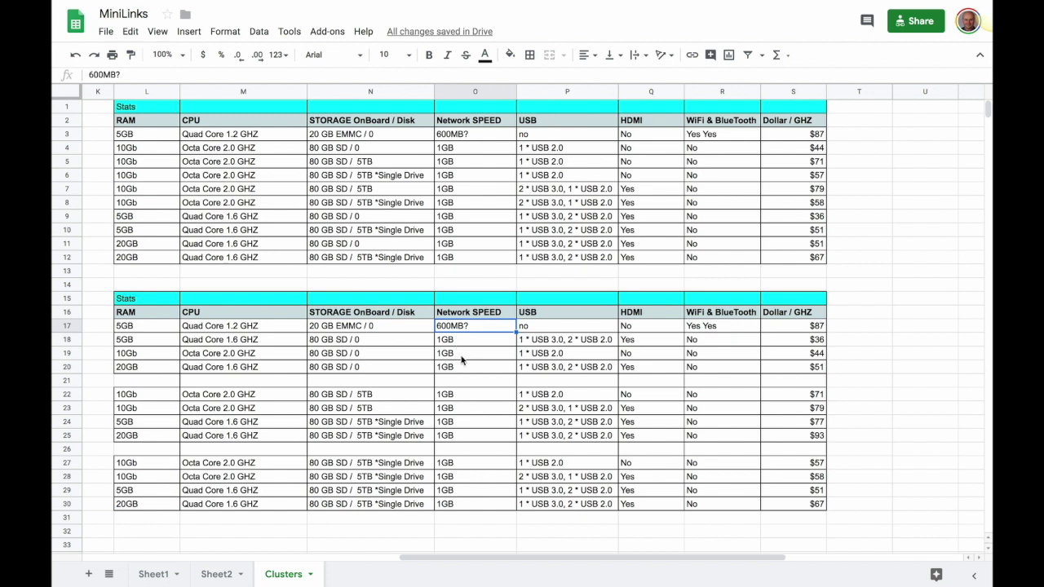
pyautogui.click(546, 327)
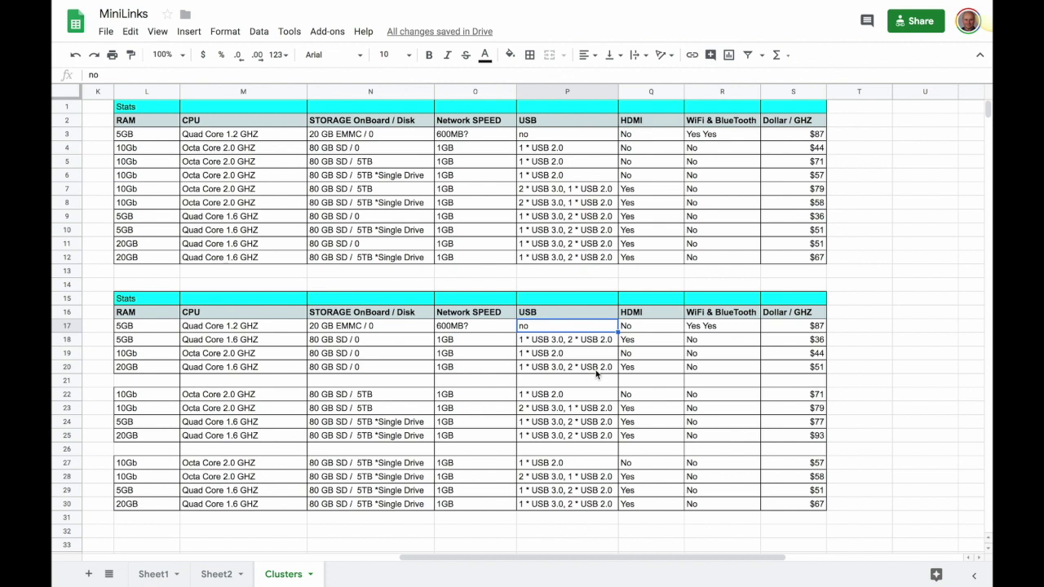
pyautogui.click(641, 329)
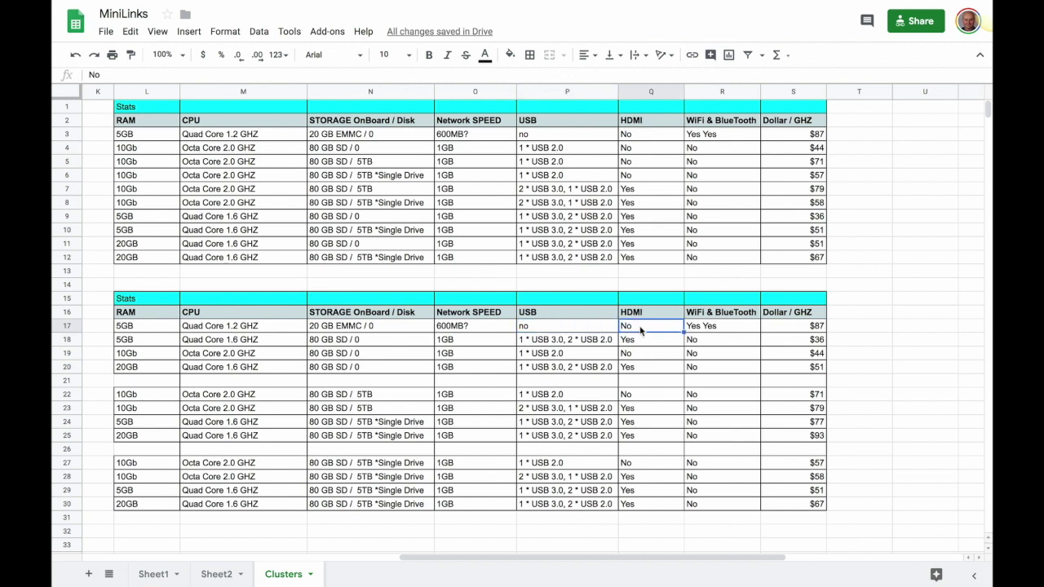
pyautogui.click(697, 327)
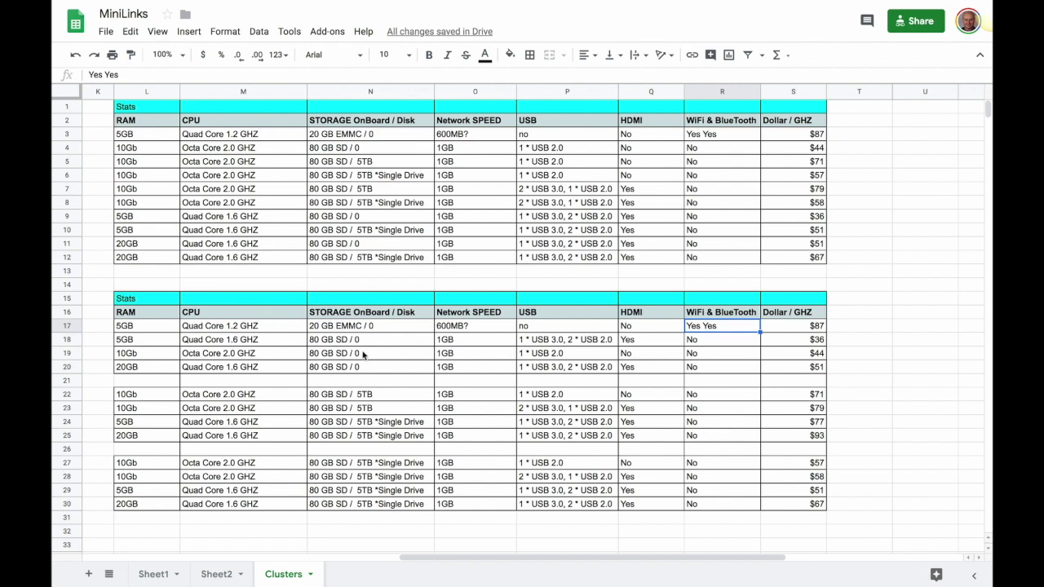
pyautogui.click(820, 355)
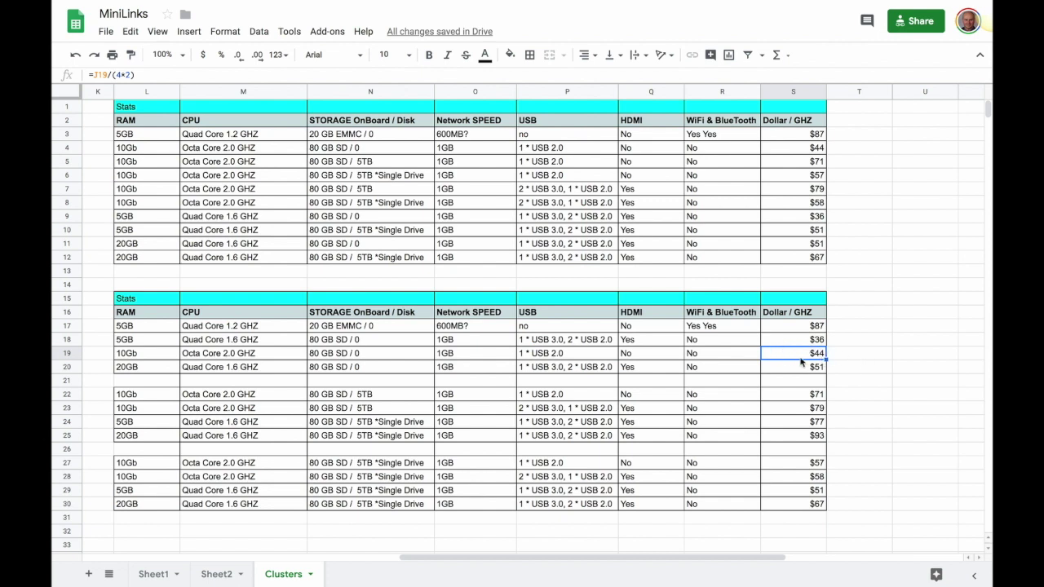